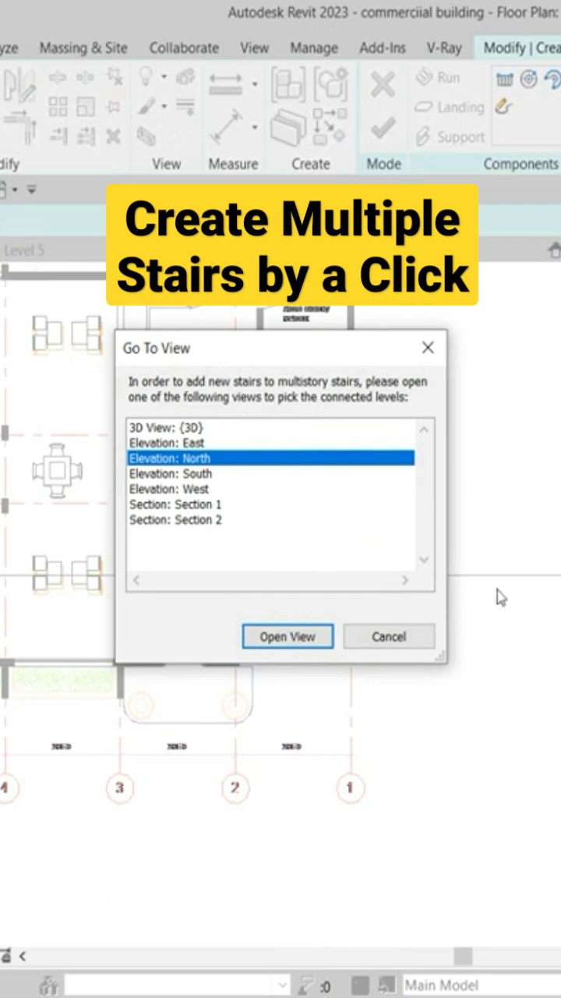
# Open the building section view for picking the connected levels
pyautogui.click(287, 636)
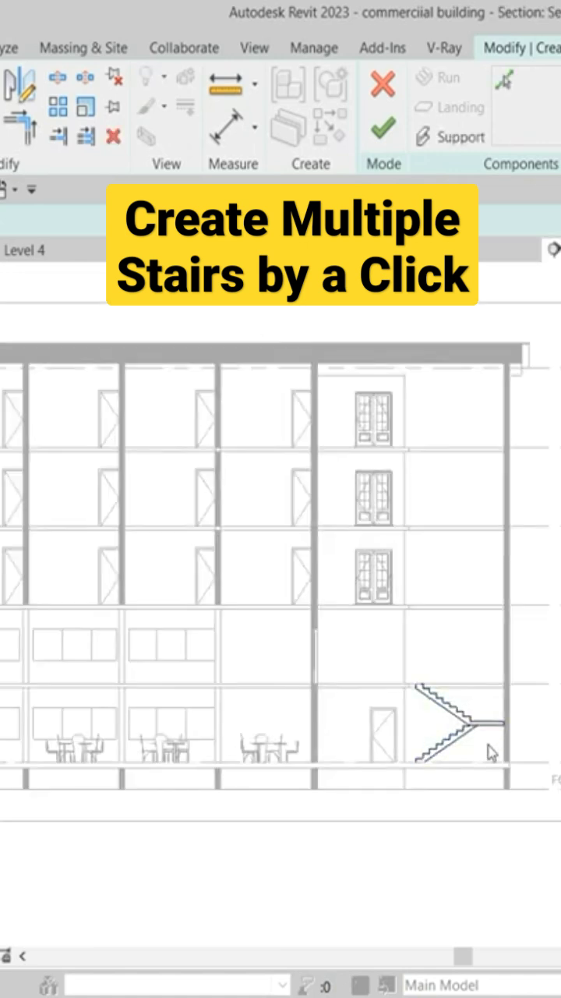
# Select the existing ground-floor stair run in the section, then clear the selection
pyautogui.click(486, 750)
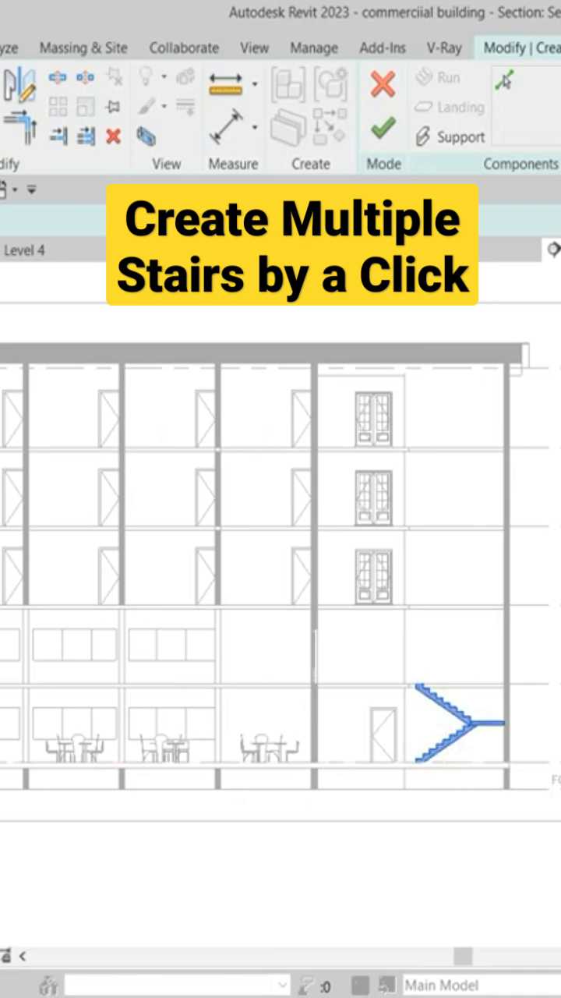
pyautogui.press('Escape')
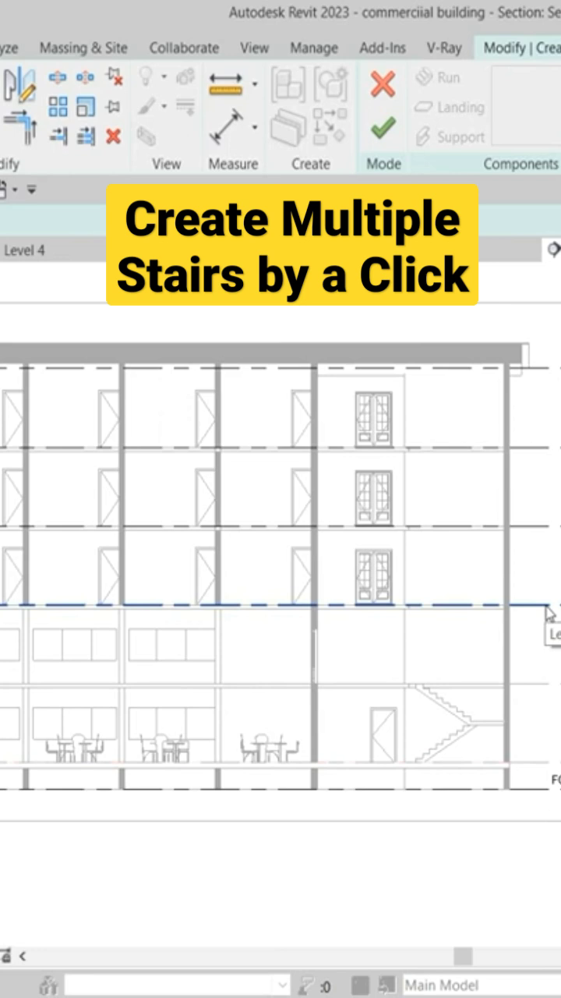
# Connect the stair to the three upper level lines and finish the multistory stair
pyautogui.click(548, 606)
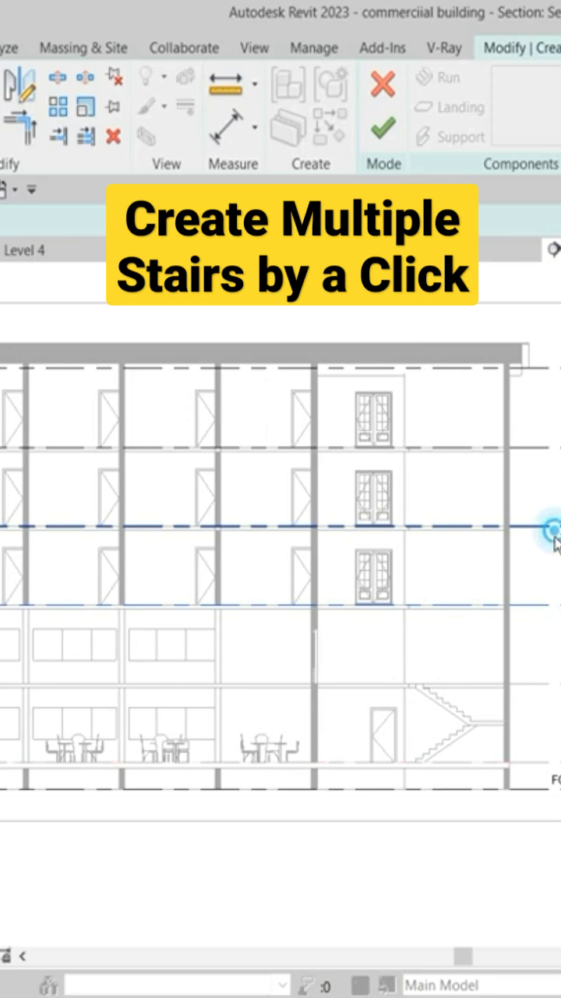
pyautogui.keyDown('ctrl'); pyautogui.click(557, 528); pyautogui.keyUp('ctrl')
pyautogui.keyDown('ctrl'); pyautogui.click(557, 448); pyautogui.keyUp('ctrl')
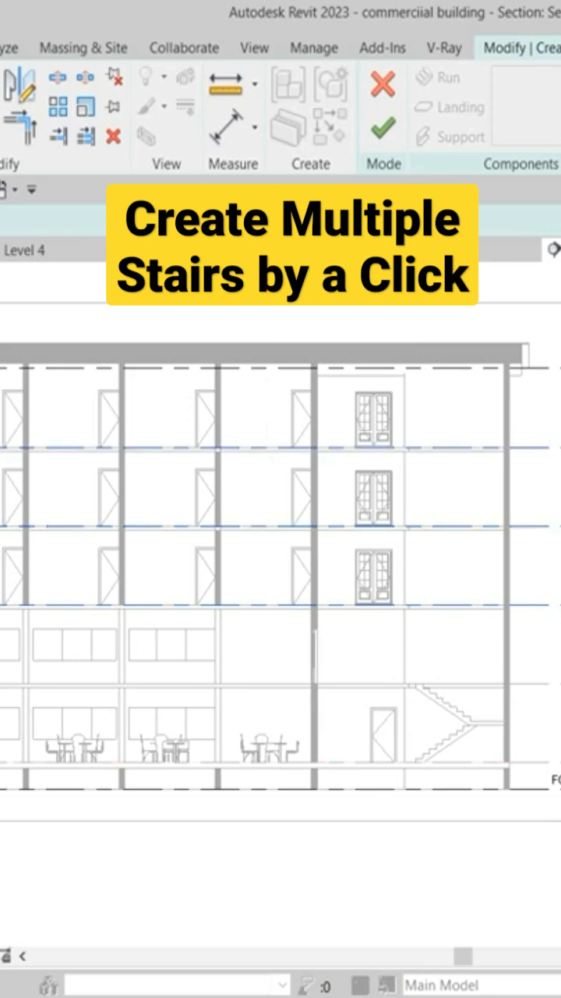
pyautogui.click(382, 131)
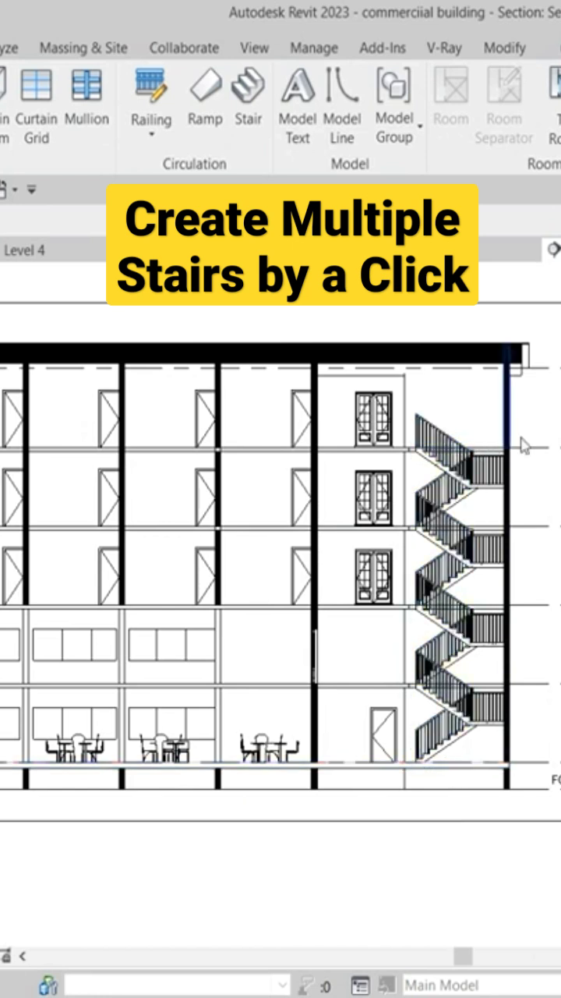
pyautogui.click(481, 692)
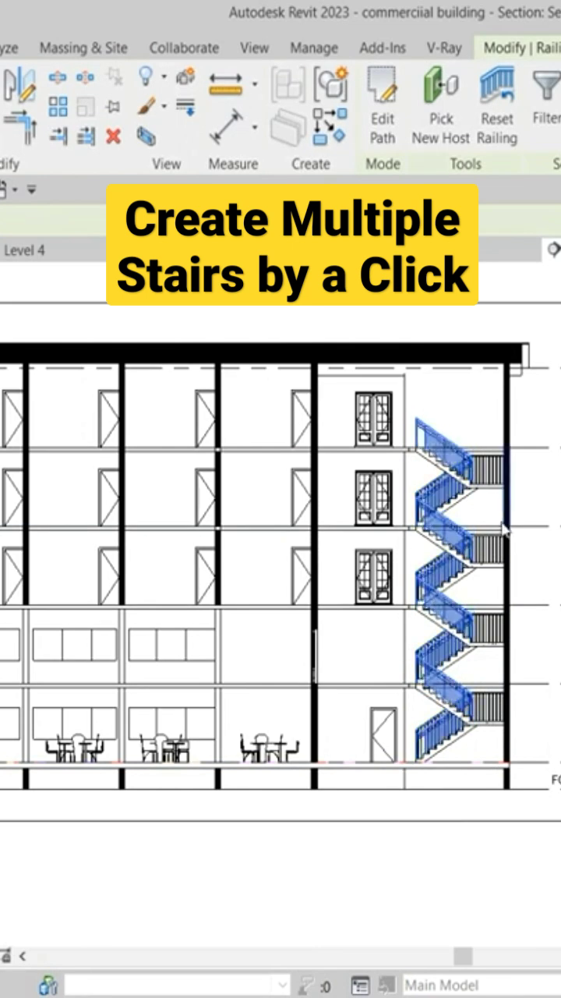
pyautogui.click(499, 546)
pyautogui.scroll(3, 494, 510)
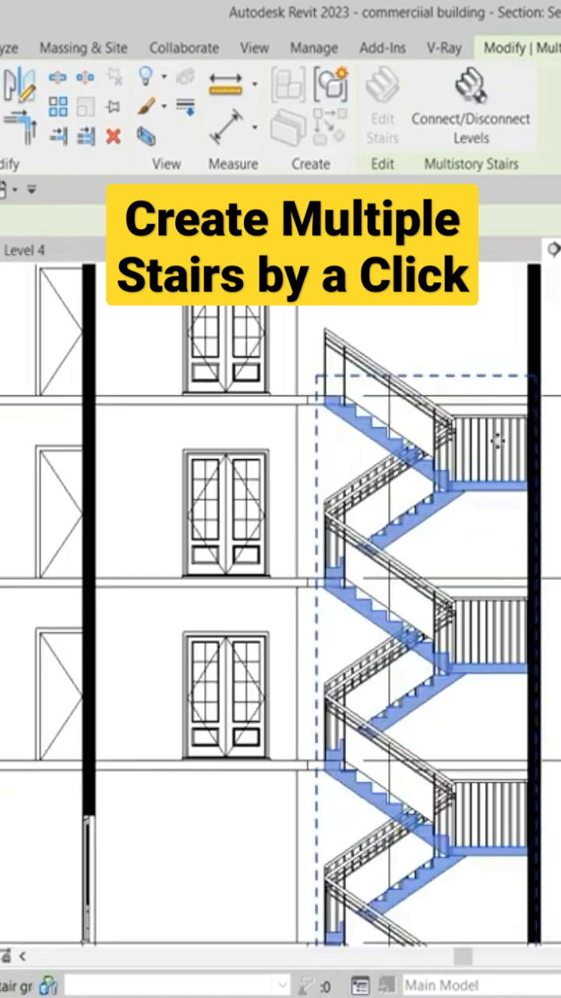
pyautogui.click(491, 413)
pyautogui.scroll(-3, 491, 413)
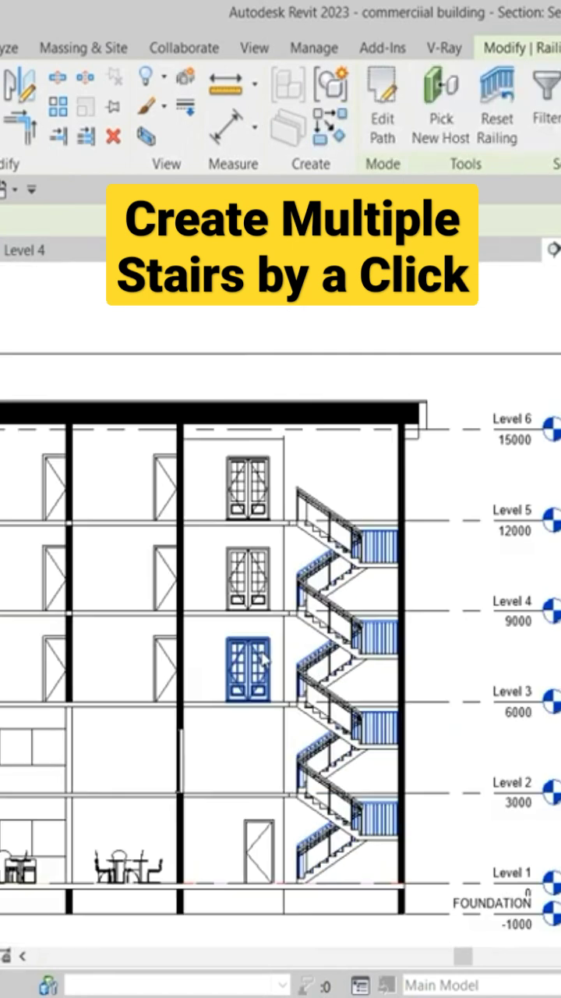